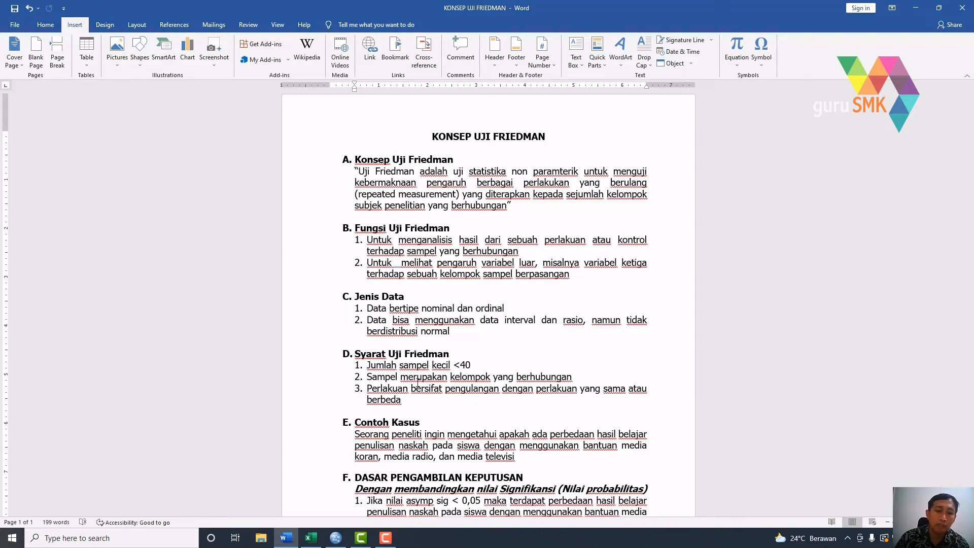
# - Switch to the Excel workbook and copy the KORAN, RADIO and TV scores of all respondents, cells C4:E33
pyautogui.click(311, 538)
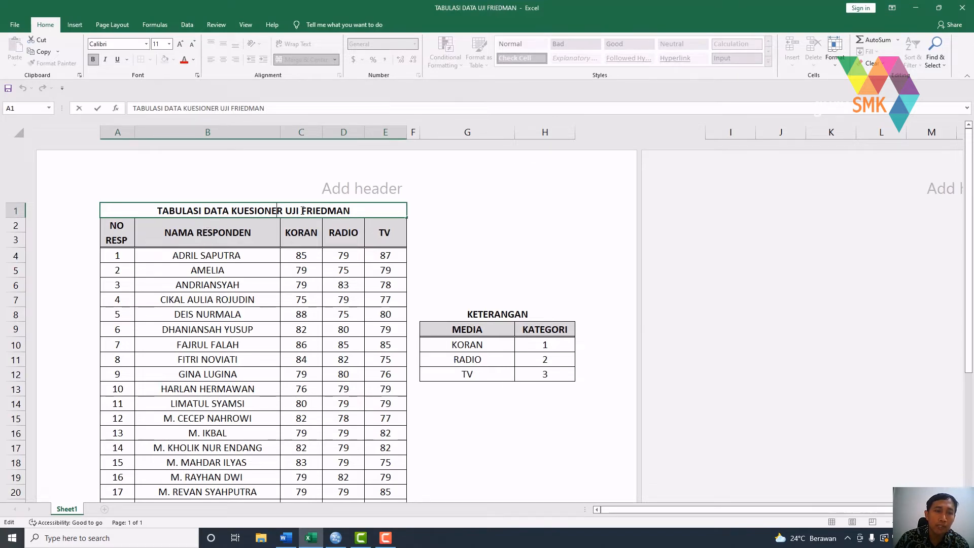
pyautogui.click(124, 237)
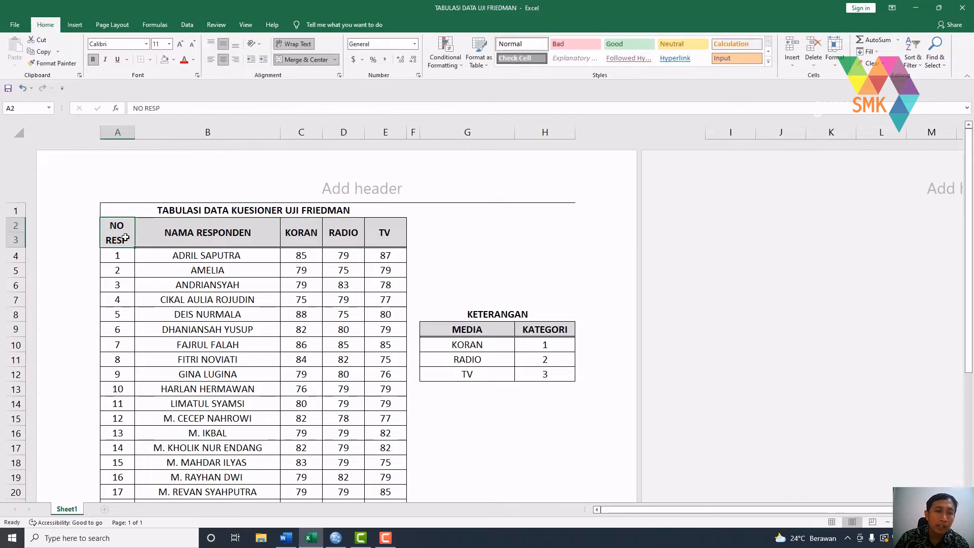
pyautogui.scroll(-5, 124, 238)
pyautogui.click(125, 404)
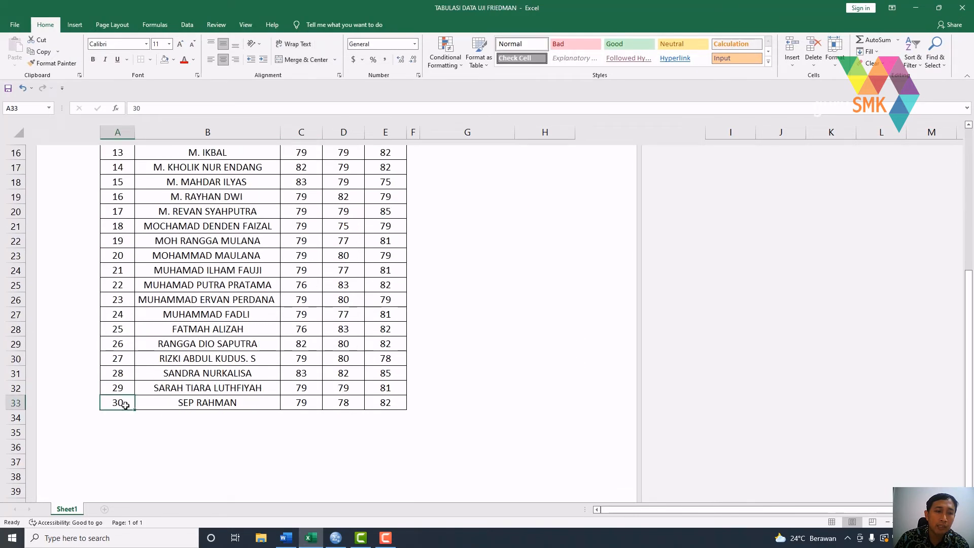
pyautogui.scroll(5, 126, 404)
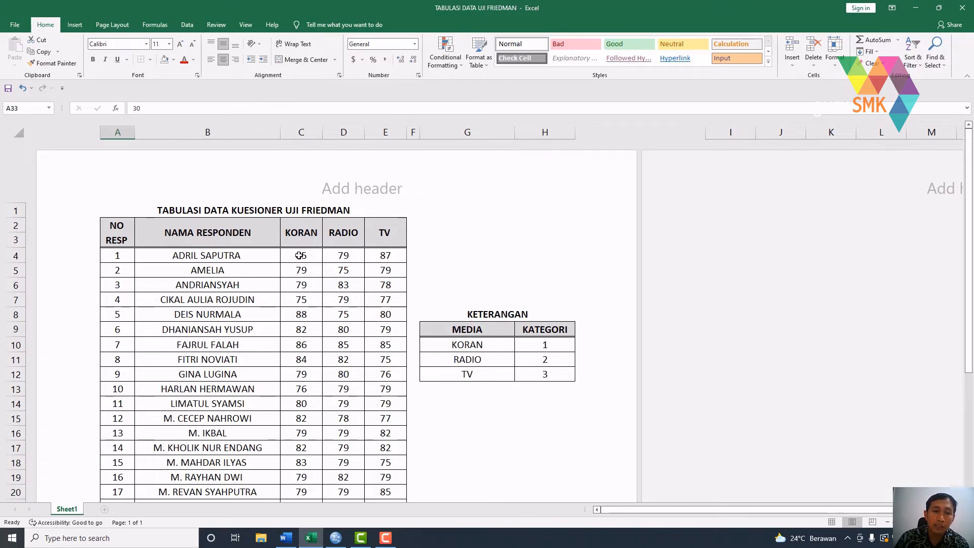
pyautogui.moveTo(299, 255); pyautogui.dragTo(390, 479)
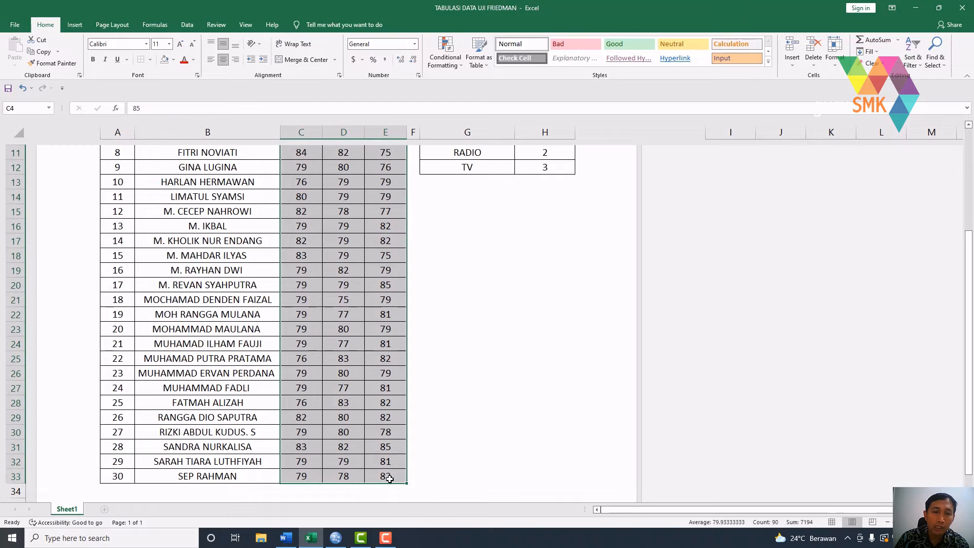
pyautogui.click(41, 51)
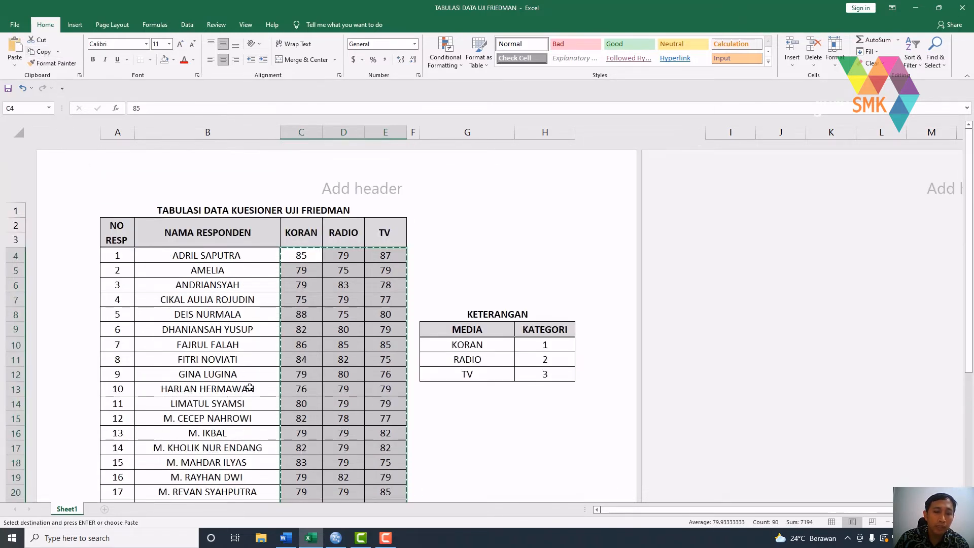
# - Switch to SPSS and paste the copied scores into the empty dataset, starting at row 1 of the first variable
pyautogui.click(336, 538)
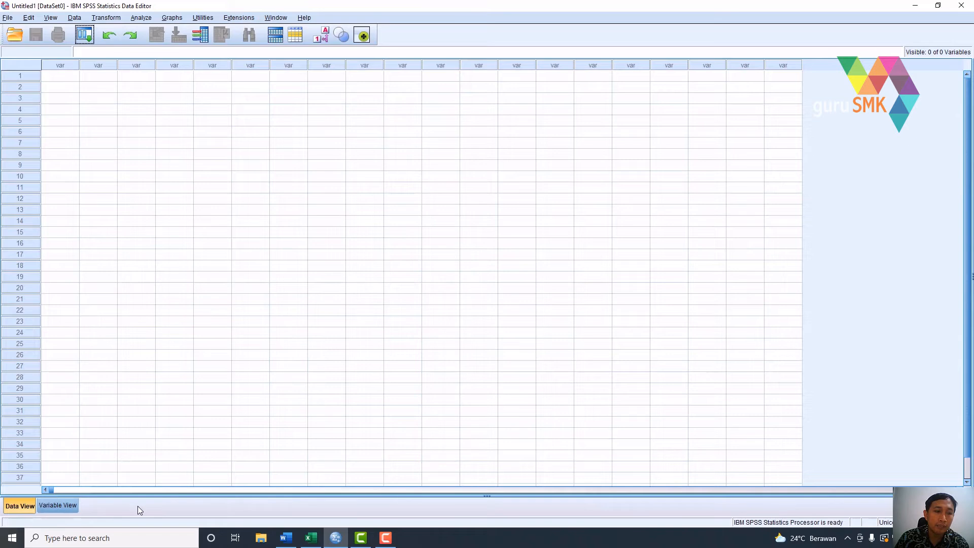
pyautogui.rightClick(56, 72)
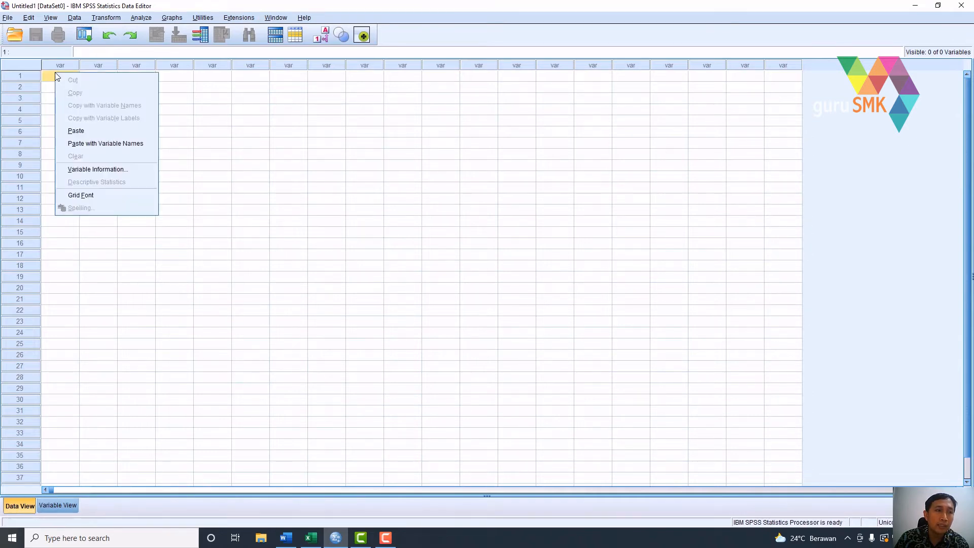
pyautogui.click(72, 132)
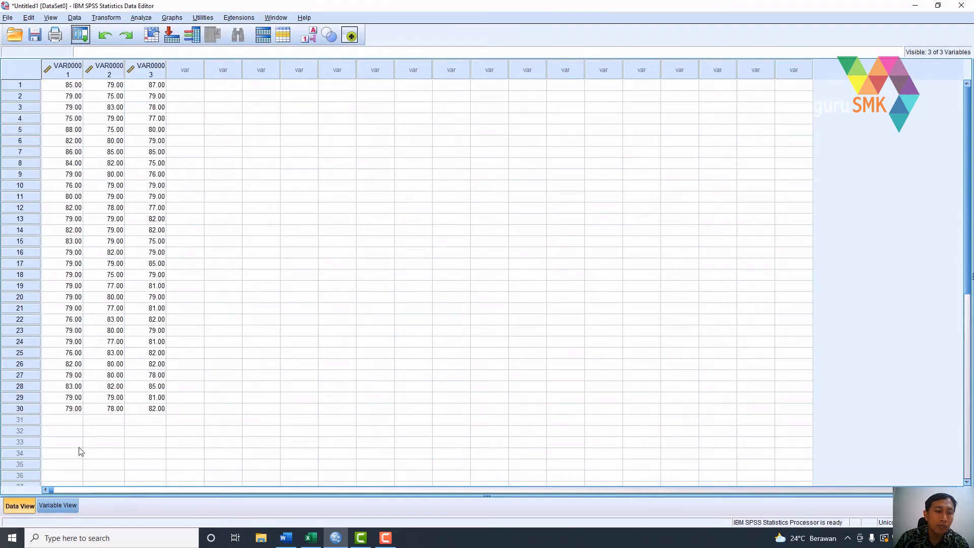
# - Rename the three variables MK, MR and MT, in that order
pyautogui.click(58, 506)
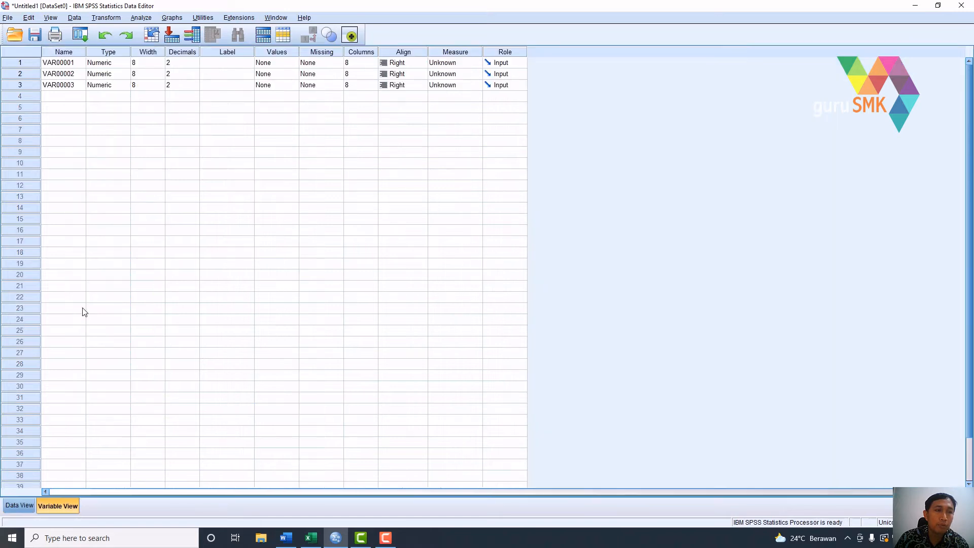
pyautogui.click(60, 65)
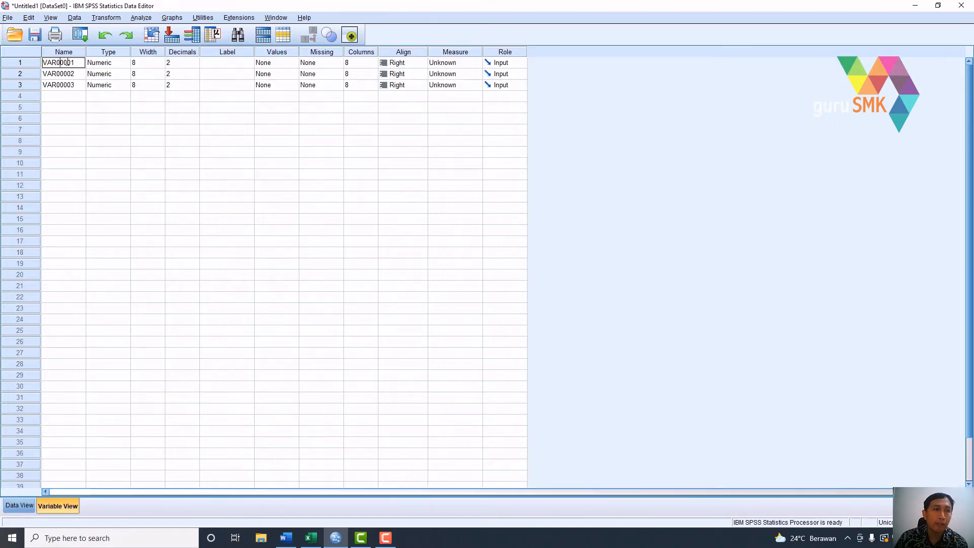
pyautogui.moveTo(76, 62); pyautogui.dragTo(30, 63)
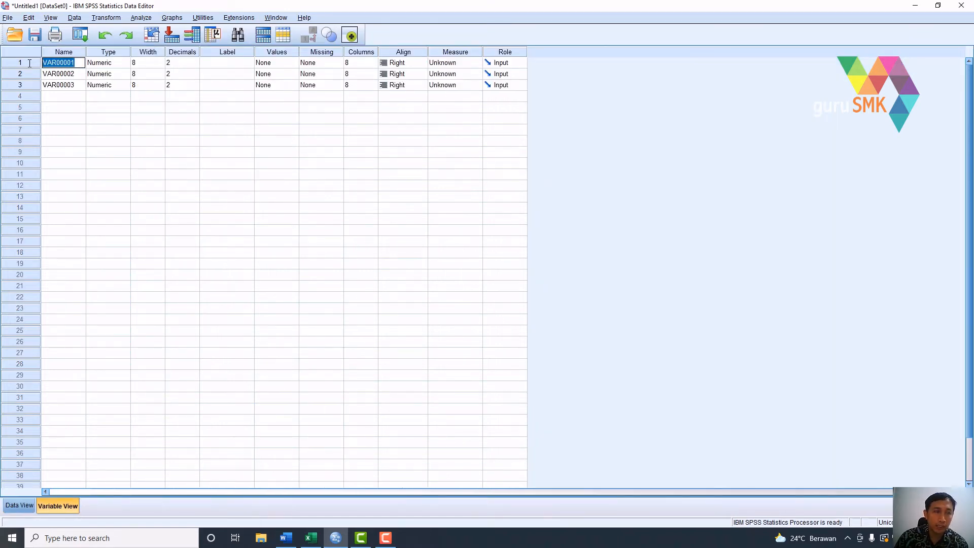
pyautogui.write('MK')
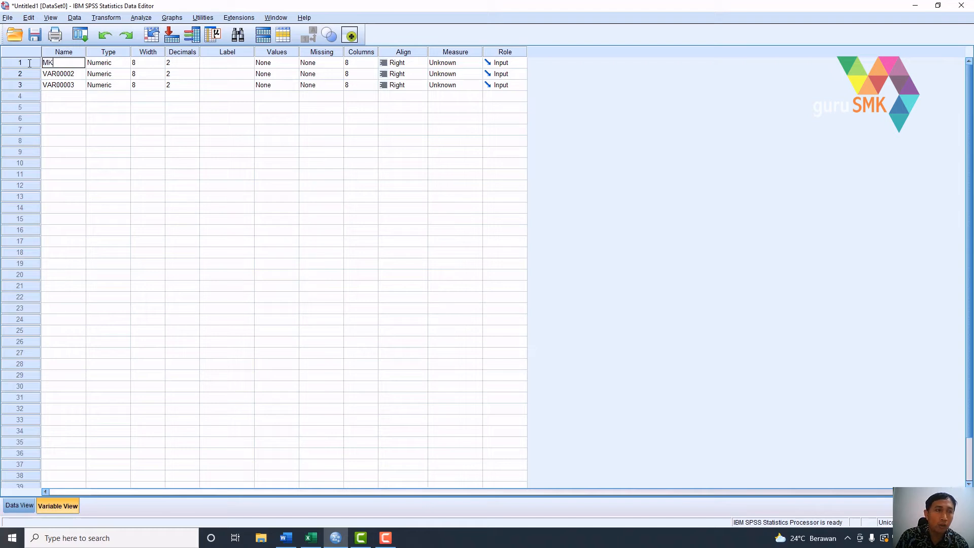
pyautogui.click(71, 74)
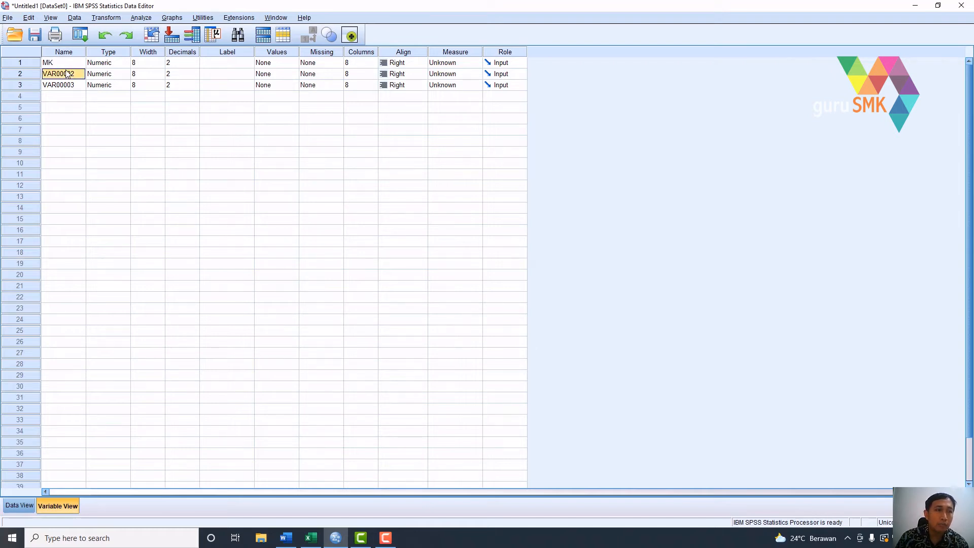
pyautogui.moveTo(75, 74); pyautogui.dragTo(37, 74)
pyautogui.write('MR')
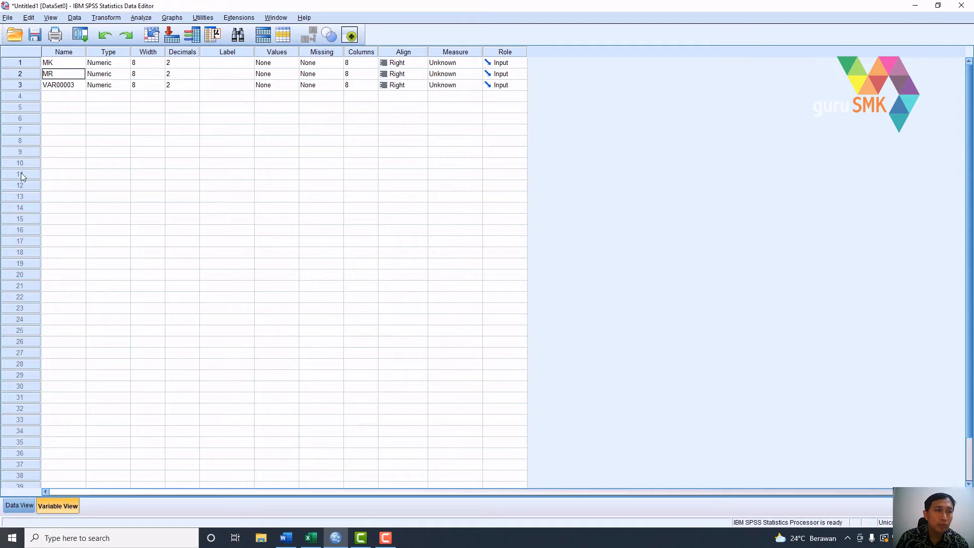
pyautogui.click(72, 85)
pyautogui.moveTo(72, 85); pyautogui.dragTo(41, 84)
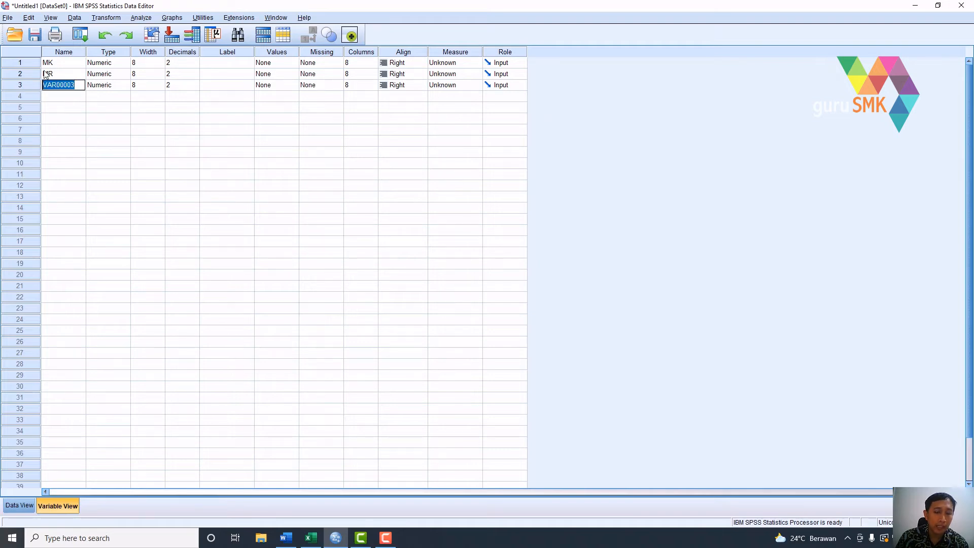
pyautogui.write('MT')
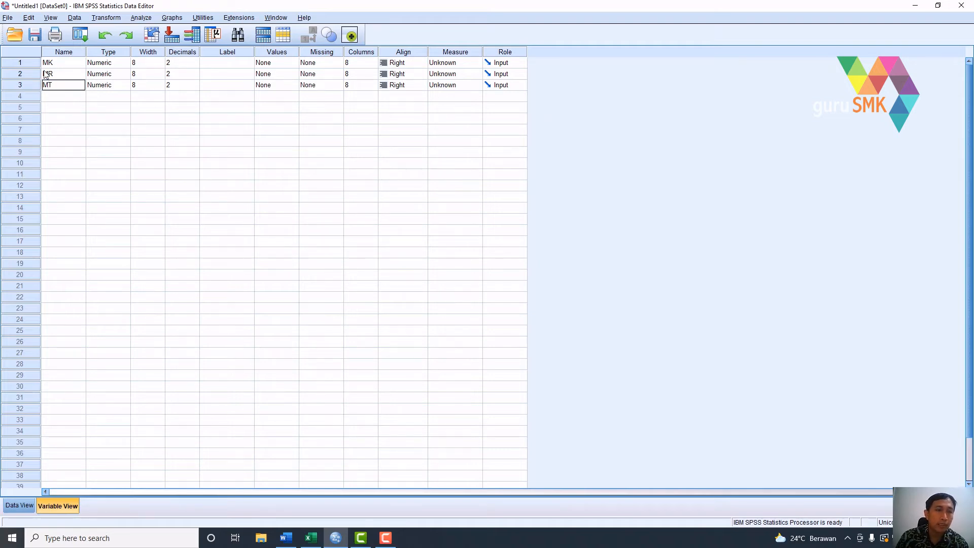
# - Set the decimals of variables MK, MR and MT to 0
pyautogui.click(99, 55)
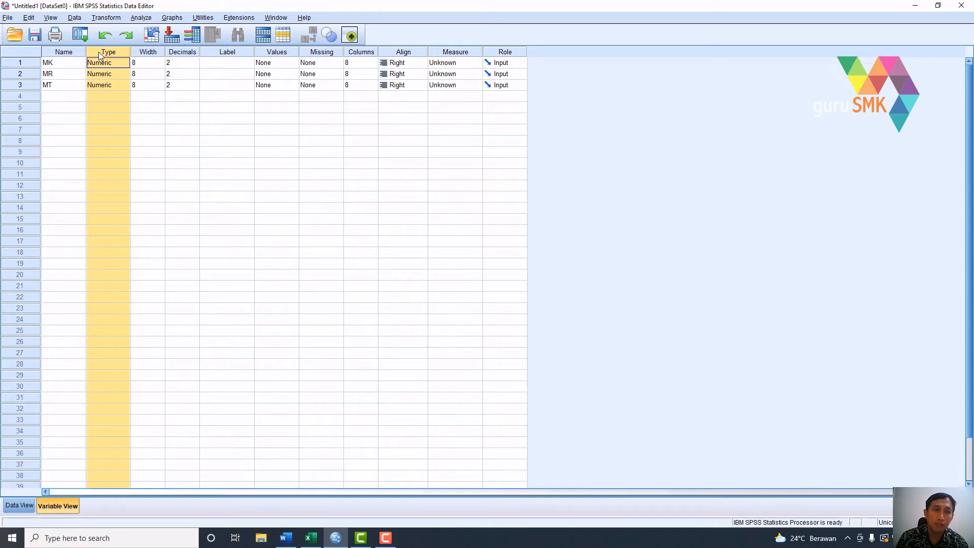
pyautogui.click(172, 61)
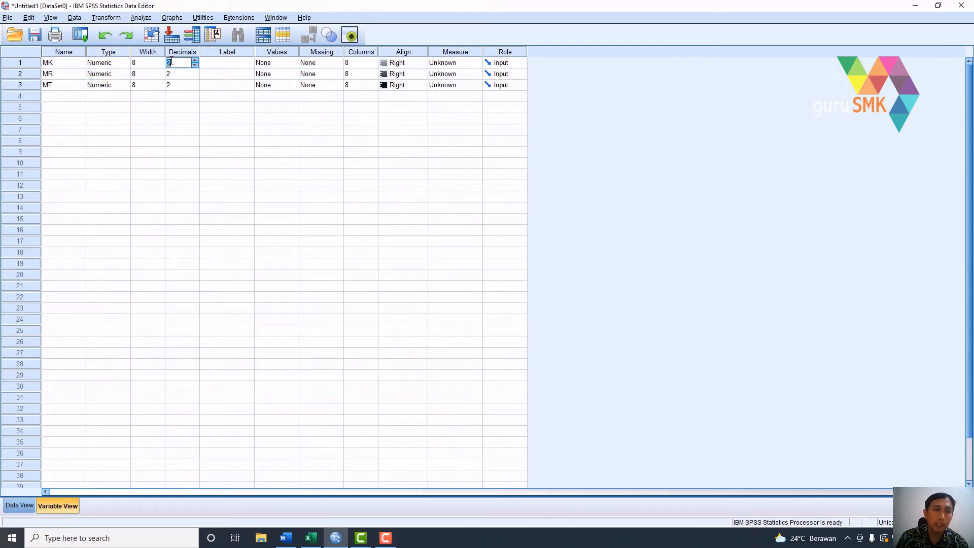
pyautogui.write('0')
pyautogui.click(178, 74)
pyautogui.write('0')
pyautogui.click(180, 85)
pyautogui.write('0')
# - Label variable MK as Media Koran, MR as Media Radio and MT as Media Televisi
pyautogui.click(223, 63)
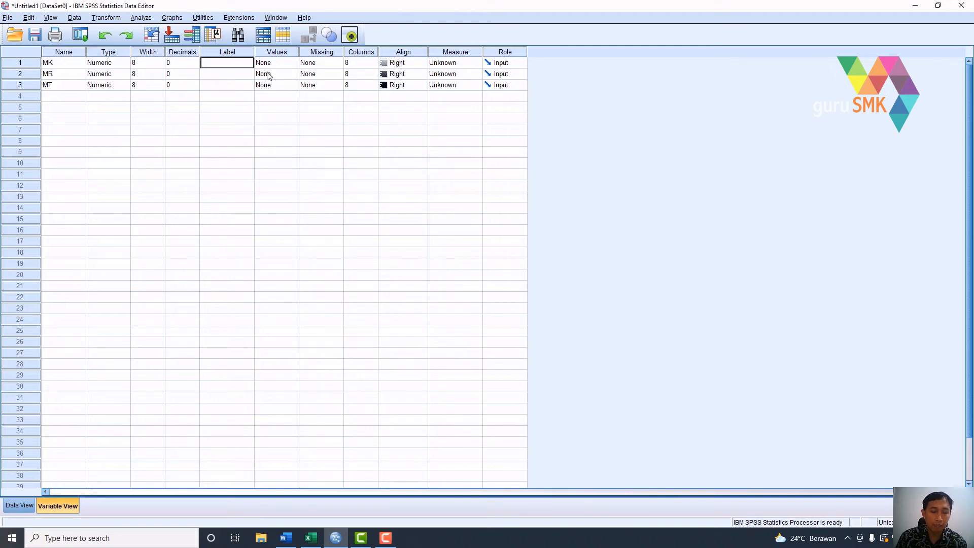
pyautogui.write('Media Koran')
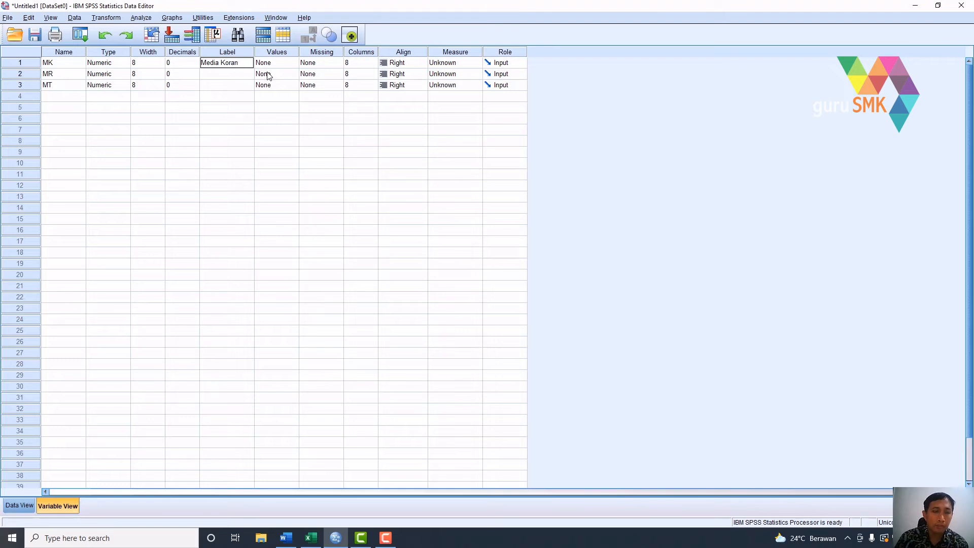
pyautogui.click(235, 76)
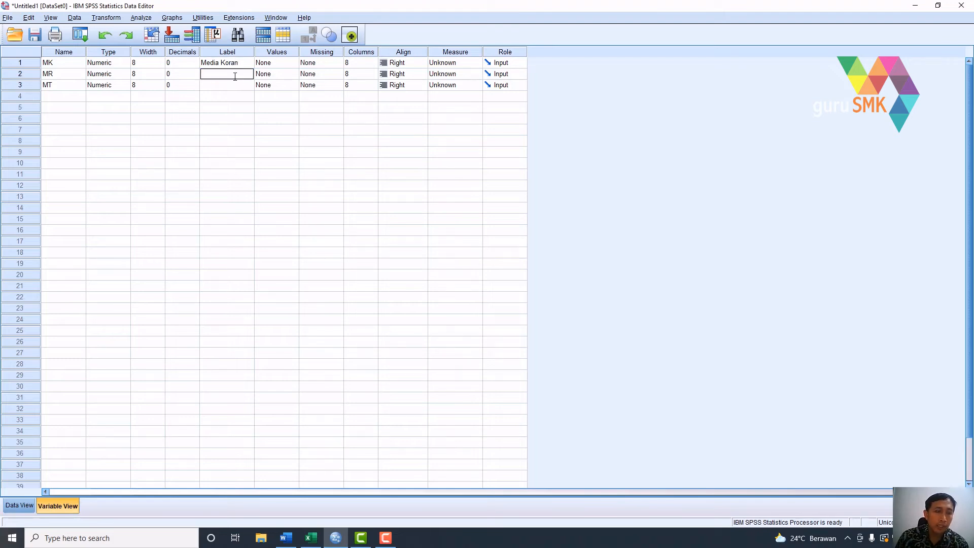
pyautogui.write('Media Radio')
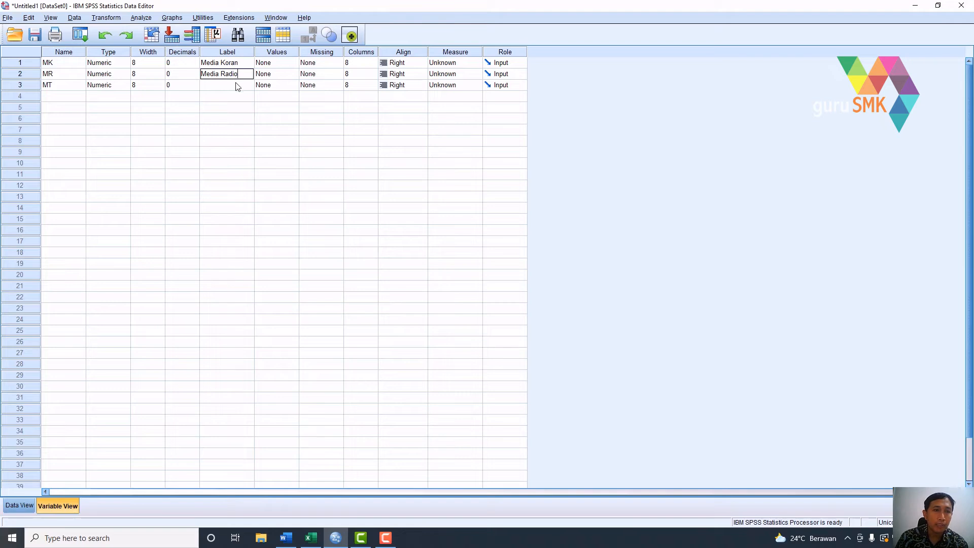
pyautogui.click(238, 86)
pyautogui.write('Media Televisi')
# - Run the nonparametric legacy K Related Samples test with type Friedman on Media Koran, Media Radio and Media Televisi
pyautogui.click(22, 504)
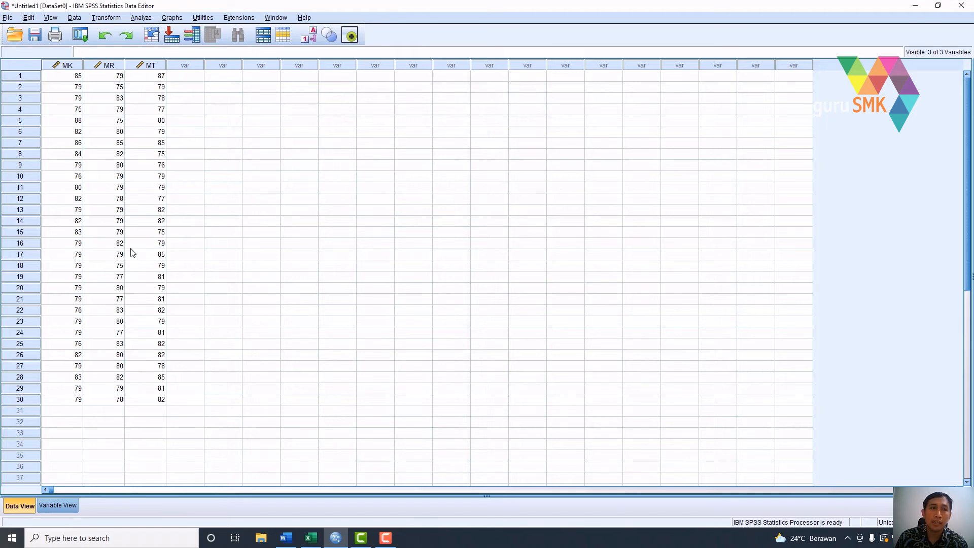
pyautogui.click(142, 18)
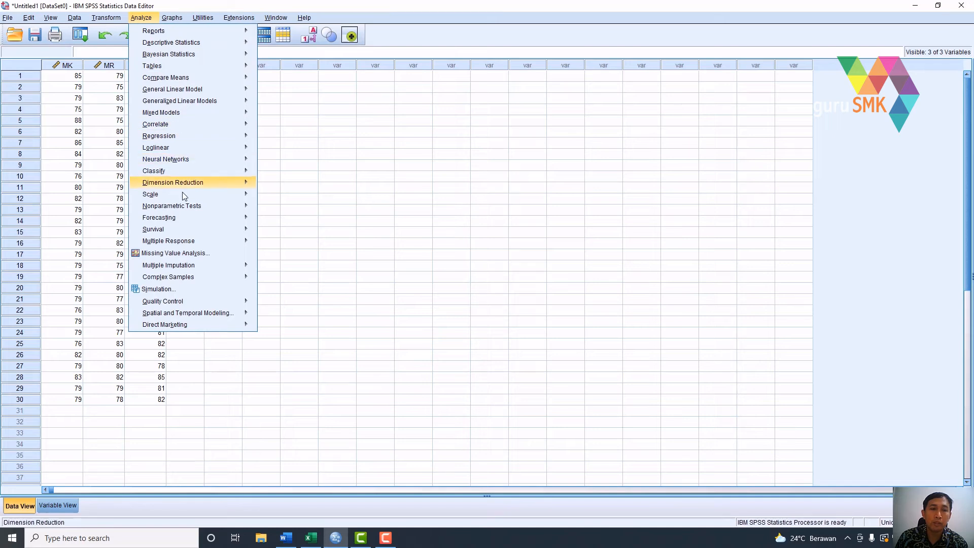
pyautogui.moveTo(188, 206)
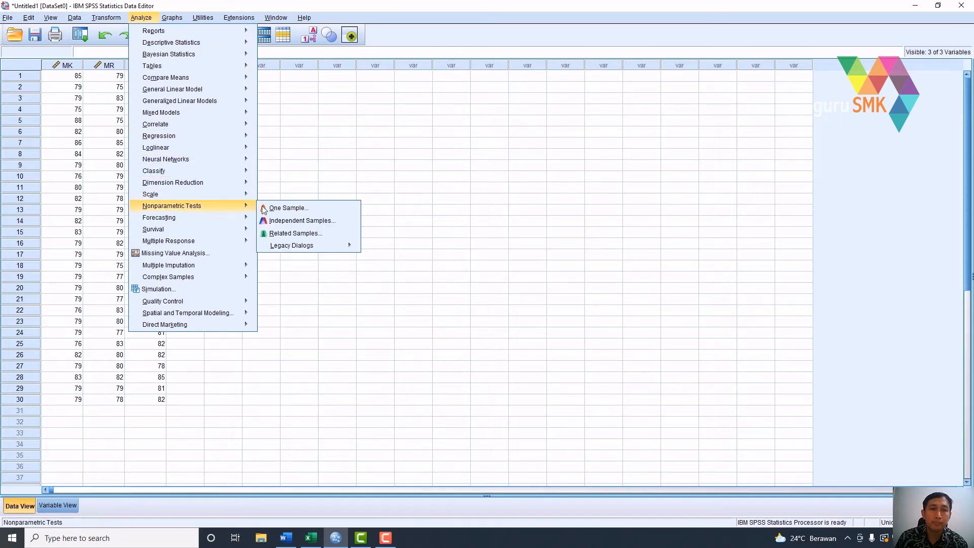
pyautogui.moveTo(306, 247)
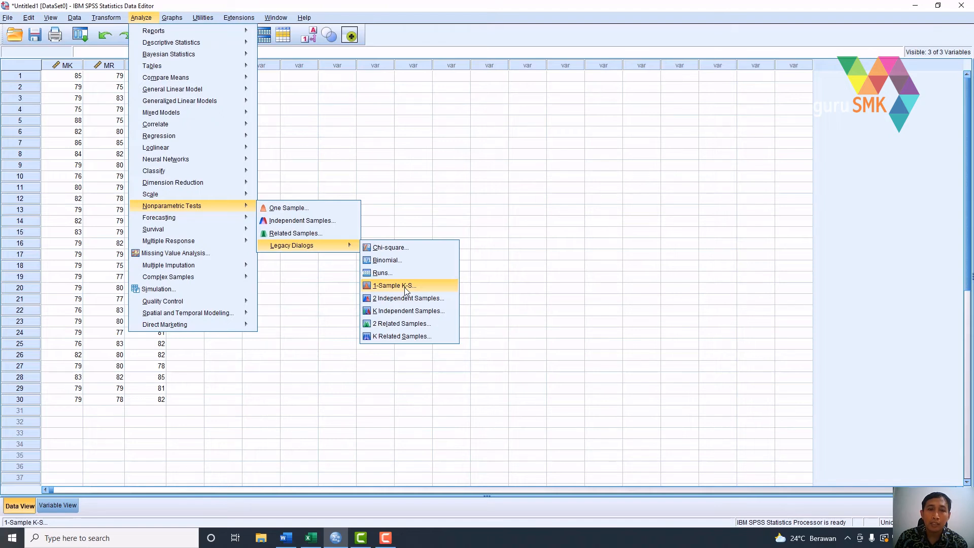
pyautogui.click(377, 339)
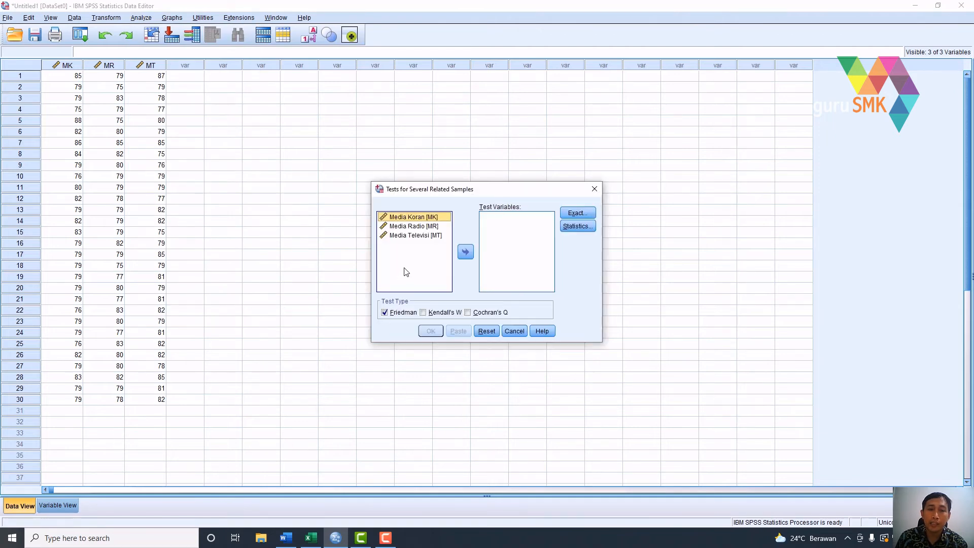
pyautogui.click(465, 253)
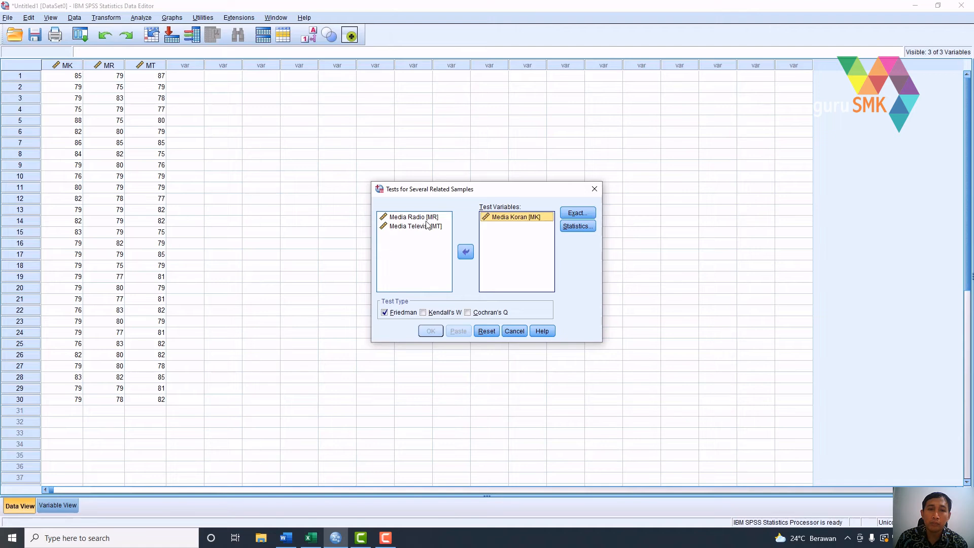
pyautogui.click(465, 254)
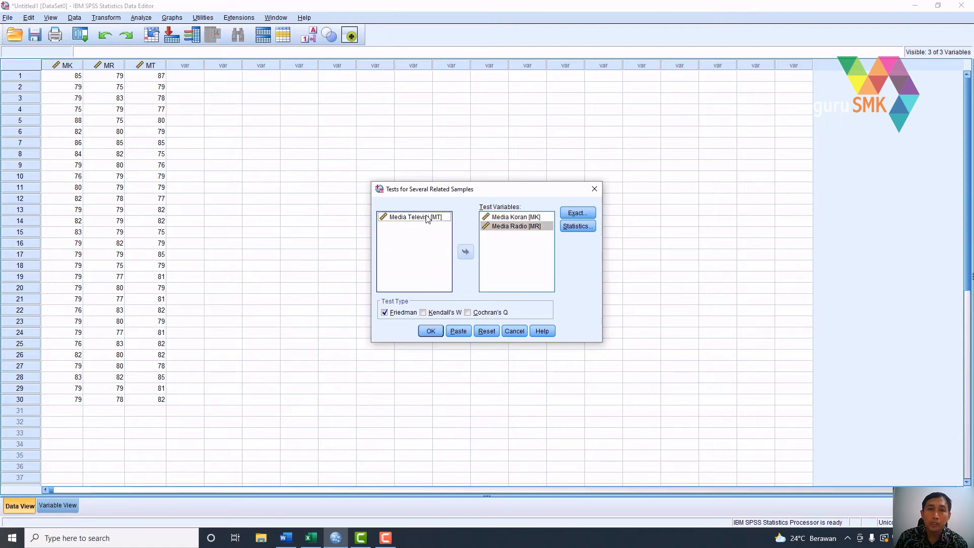
pyautogui.click(462, 254)
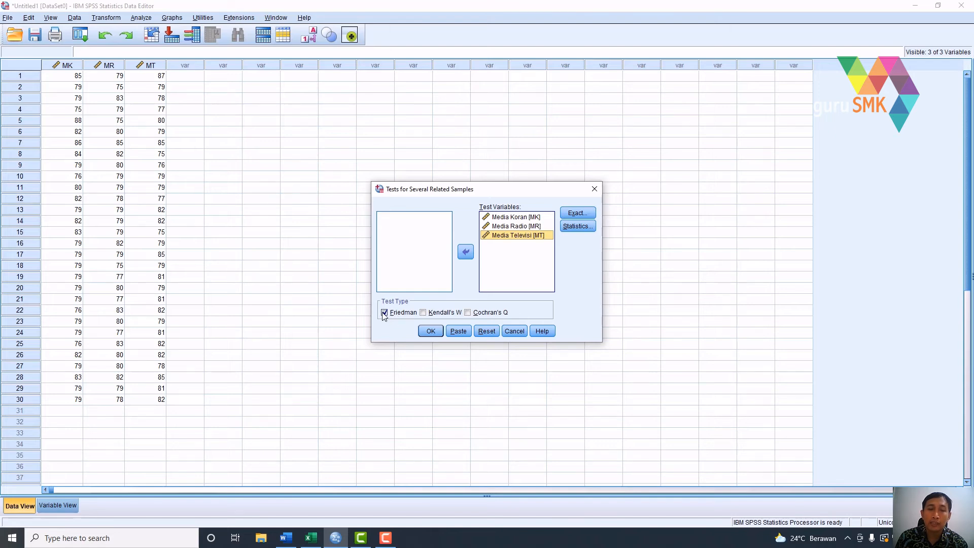
pyautogui.click(427, 332)
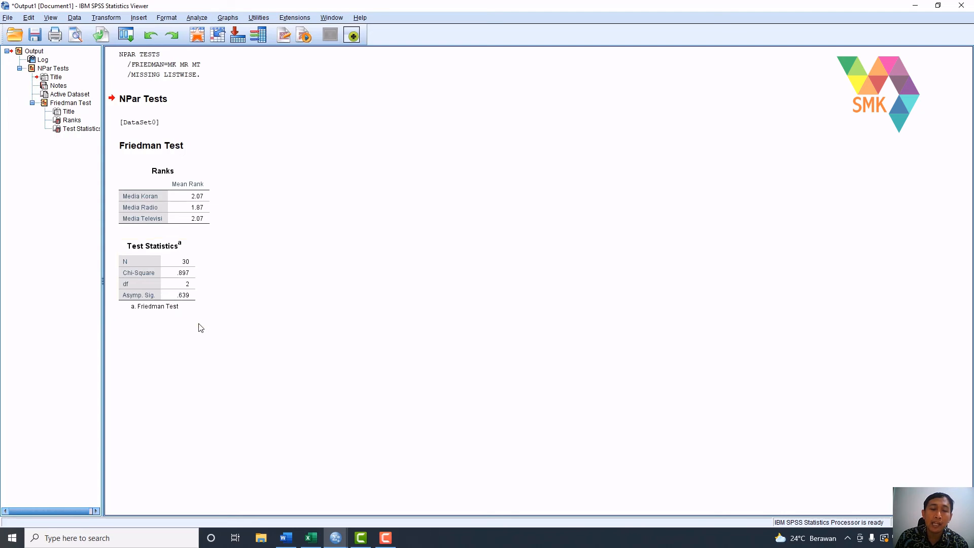
# - Consult the significance decision criteria in section F of the Word document, and return to the Friedman Test output in SPSS
pyautogui.click(285, 538)
pyautogui.scroll(-5, 421, 407)
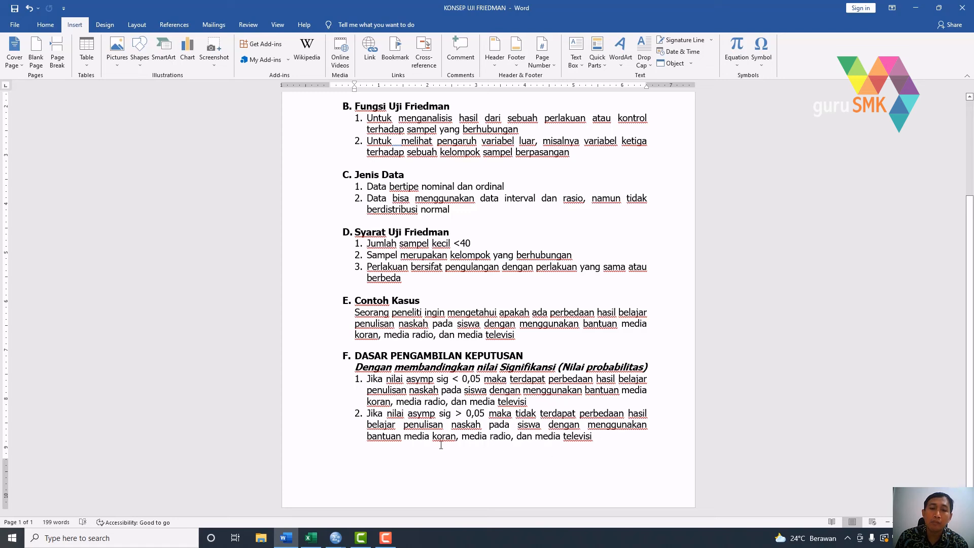
pyautogui.moveTo(339, 539)
pyautogui.click(349, 501)
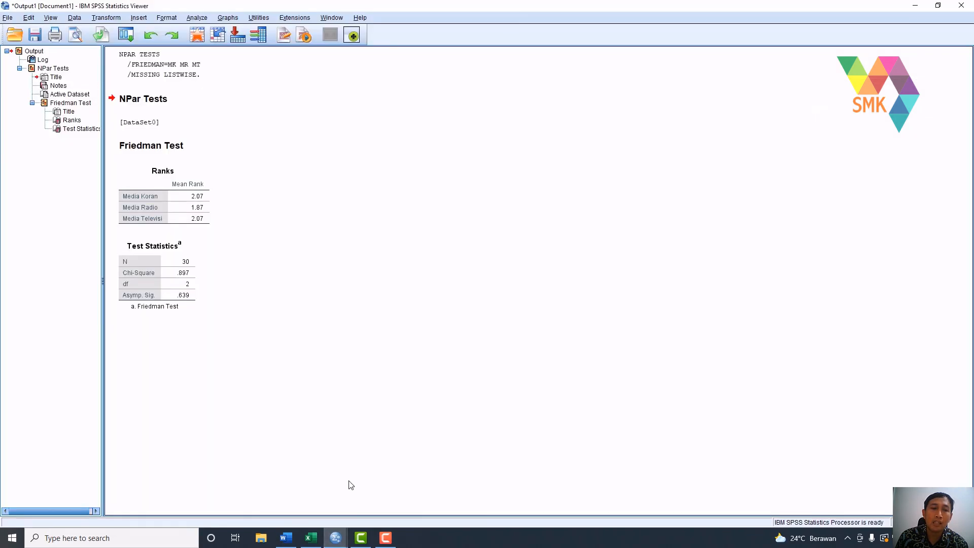